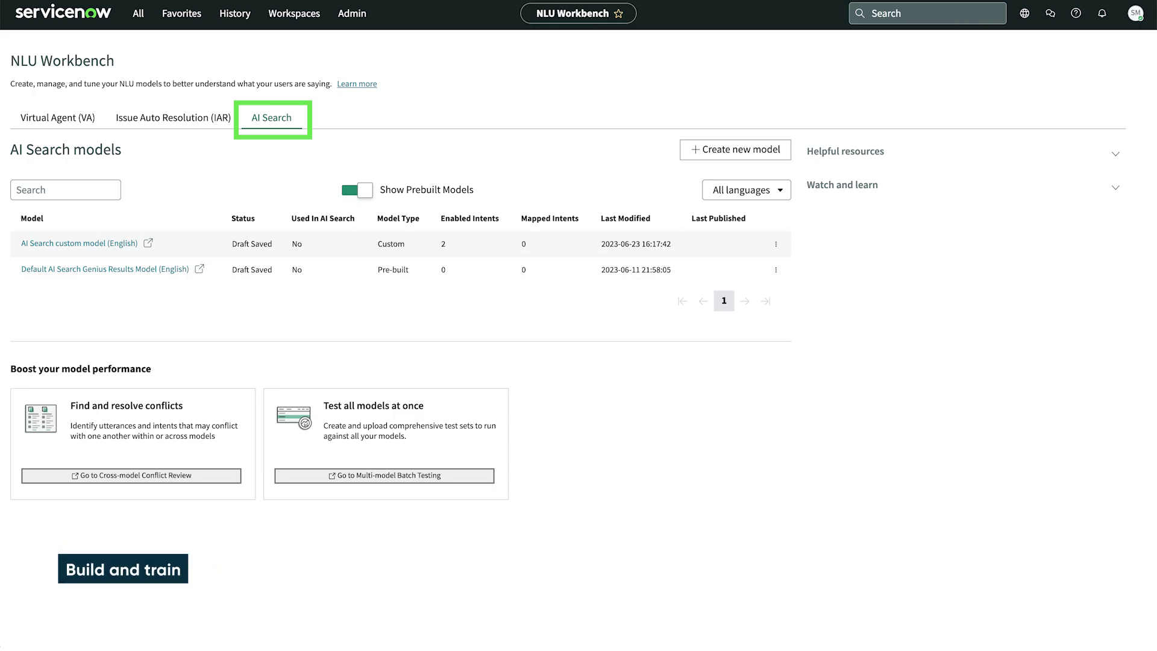
{"action": "left_click", "coordinate": [737, 152]}
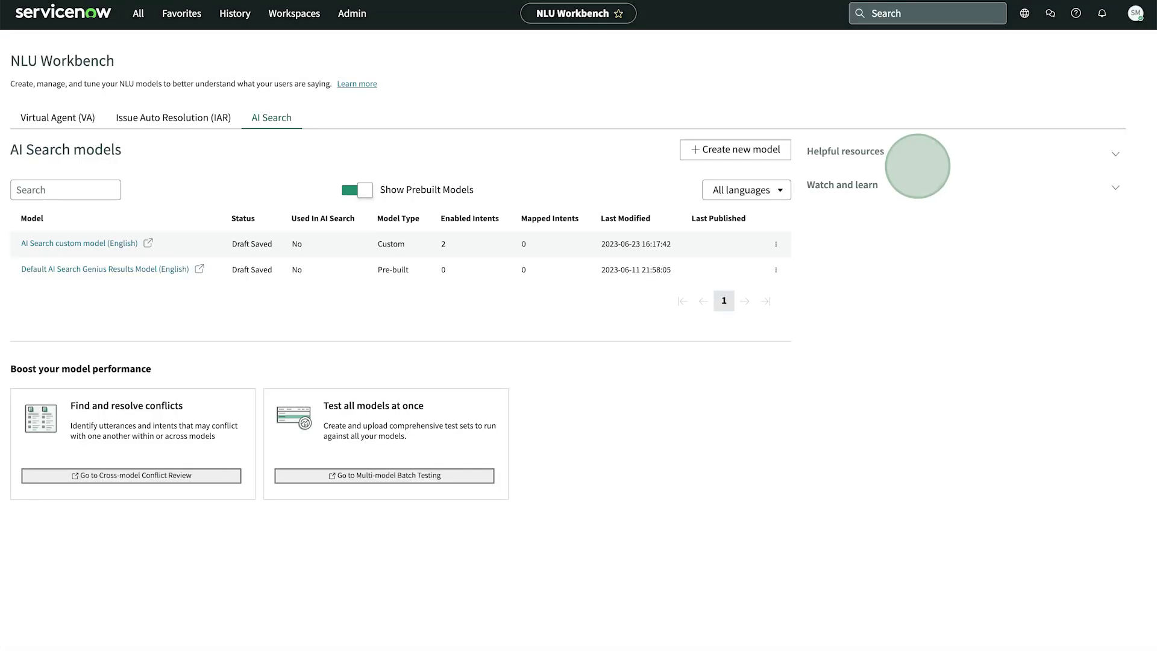
{"action": "left_click", "coordinate": [918, 165]}
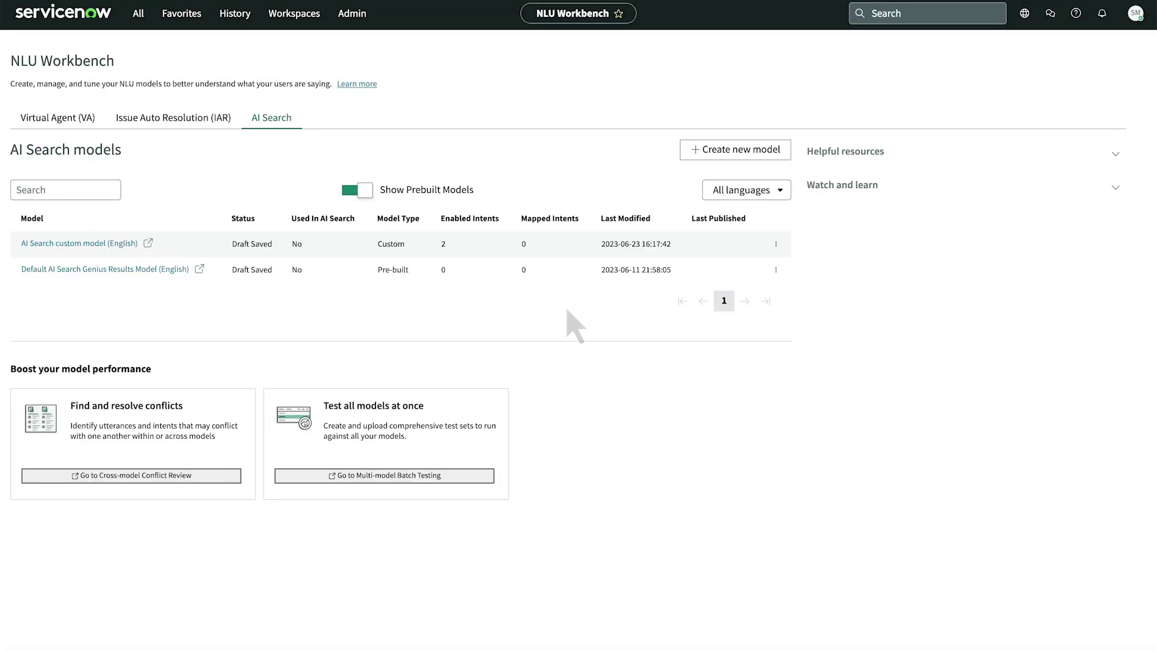
Step: View the catalogFind intent's utterances in the AI Search model's build-and-train phase, then return to the overview
{"action": "left_click", "coordinate": [81, 244]}
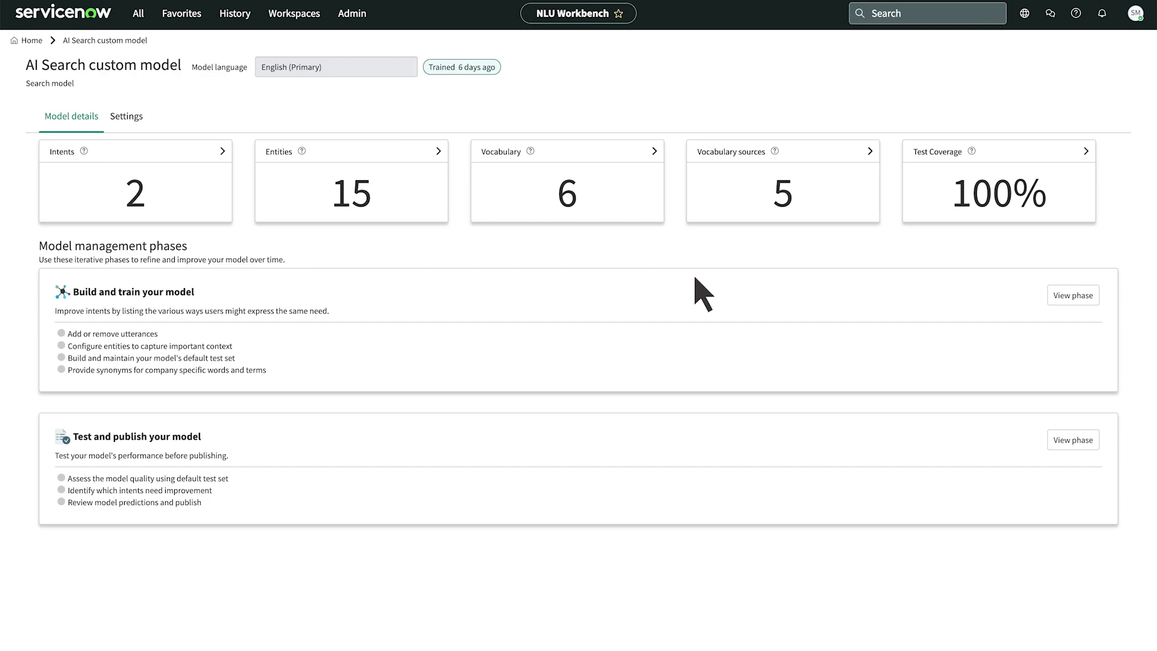
{"action": "left_click", "coordinate": [1076, 296]}
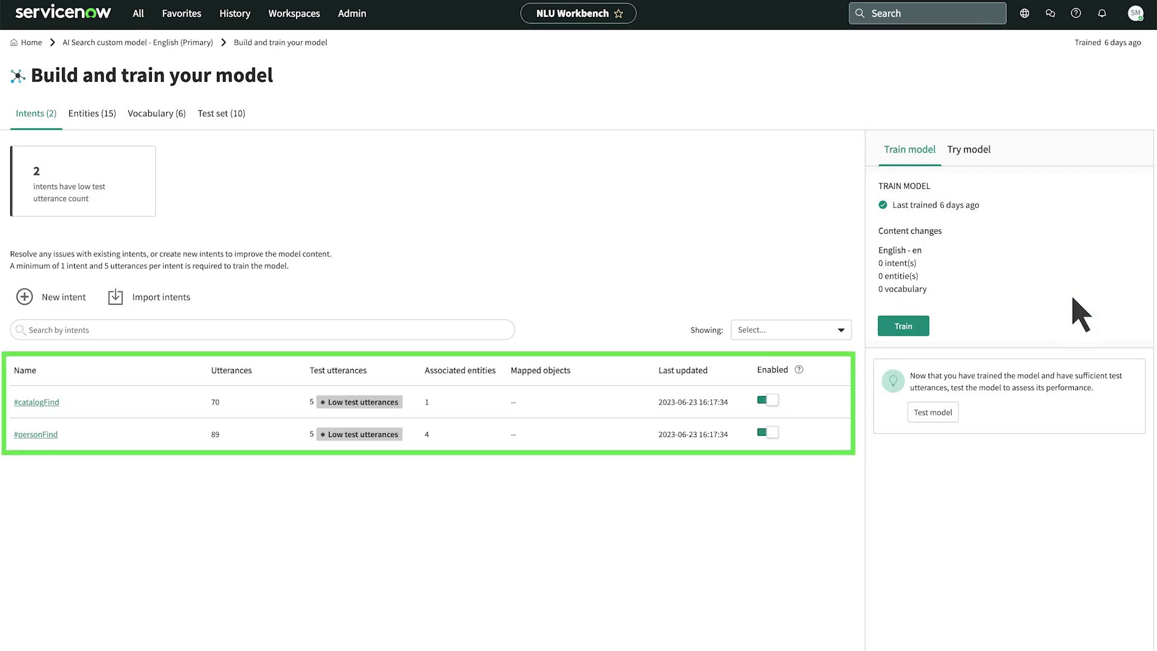
{"action": "left_click", "coordinate": [41, 402]}
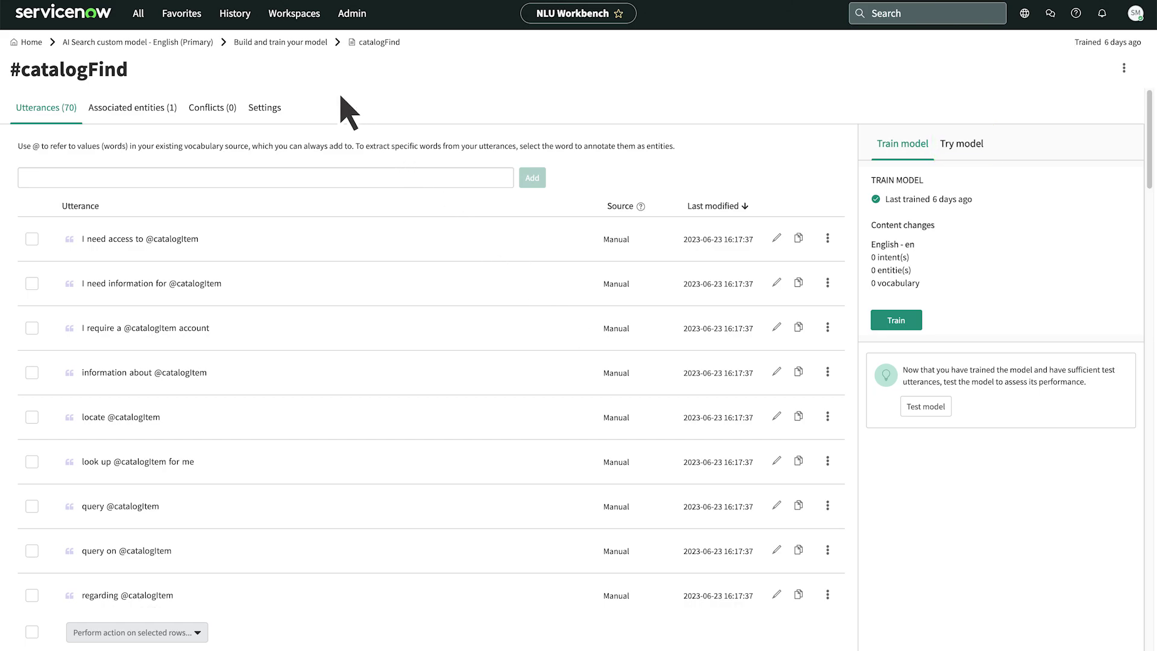
{"action": "left_click", "coordinate": [287, 43]}
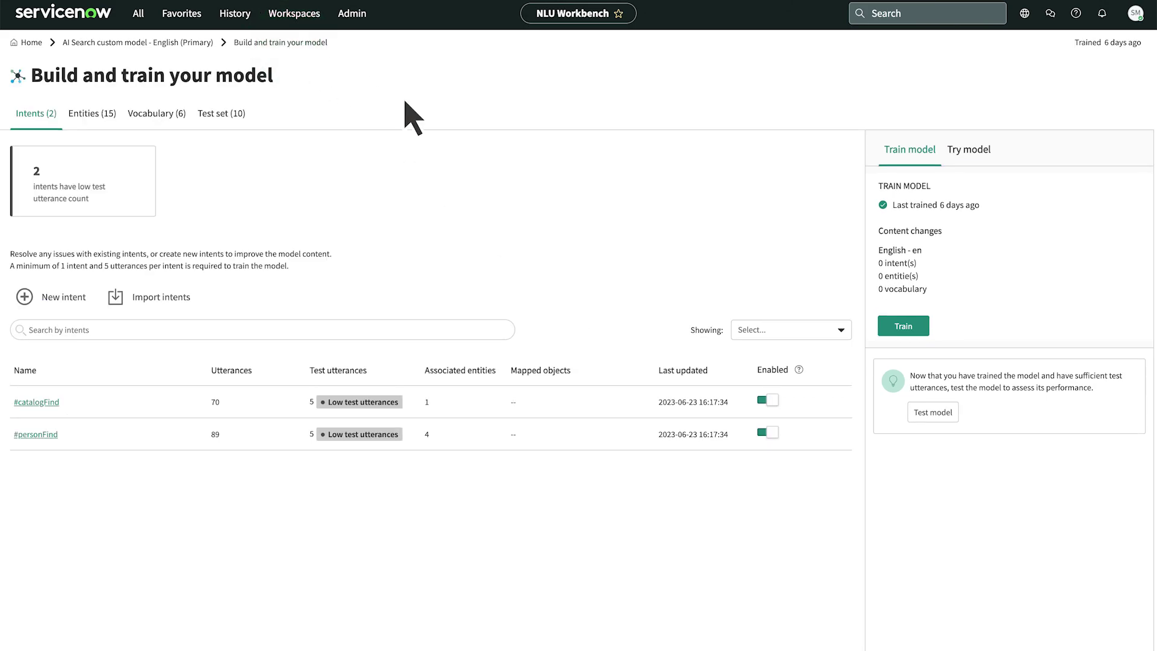
Step: Train the model, check its default test set, and return to the Intents list
{"action": "left_click", "coordinate": [903, 328]}
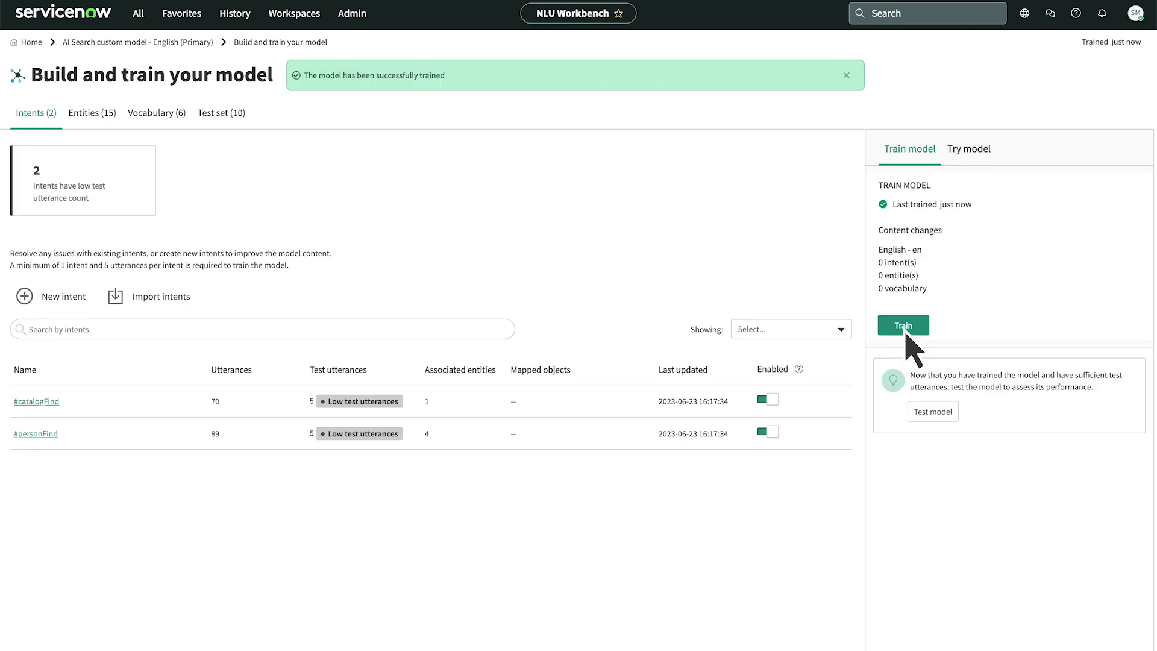
{"action": "left_click", "coordinate": [222, 116]}
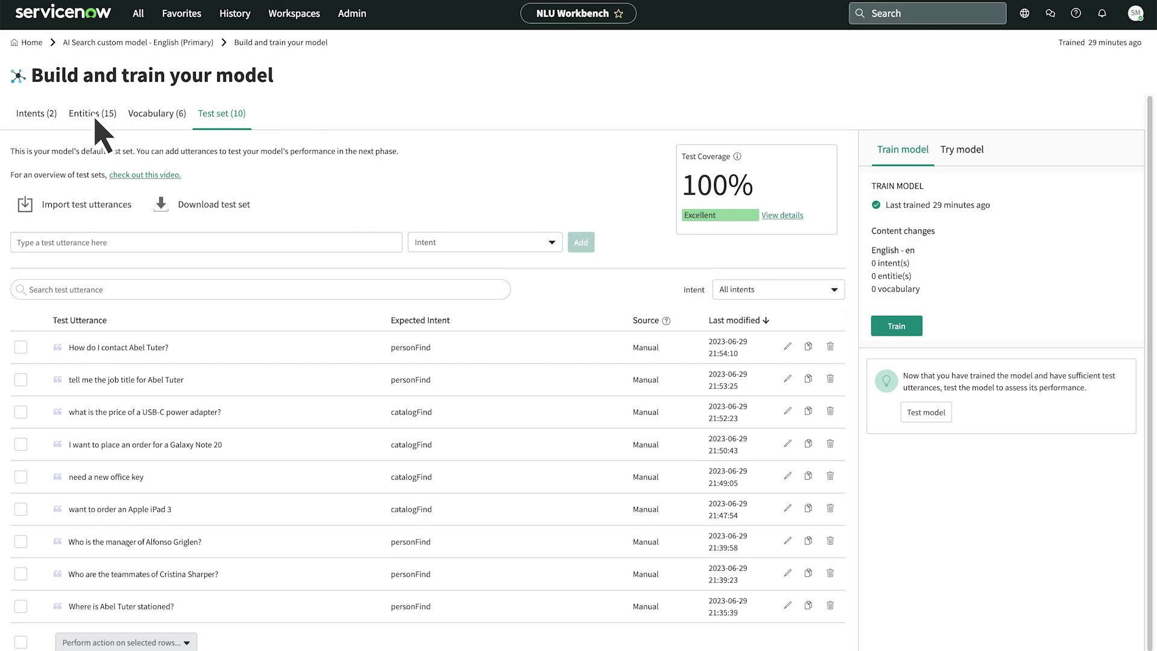
{"action": "left_click", "coordinate": [37, 115]}
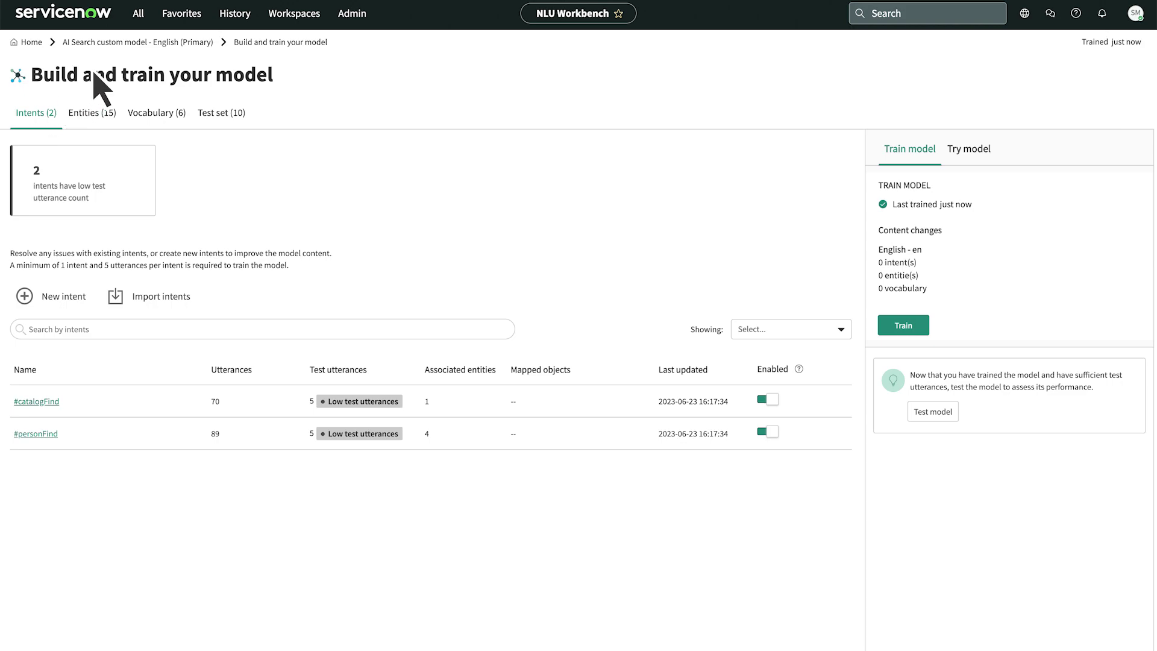
Step: Publish the tested model from its overview and dismiss the confirmation
{"action": "left_click", "coordinate": [126, 42]}
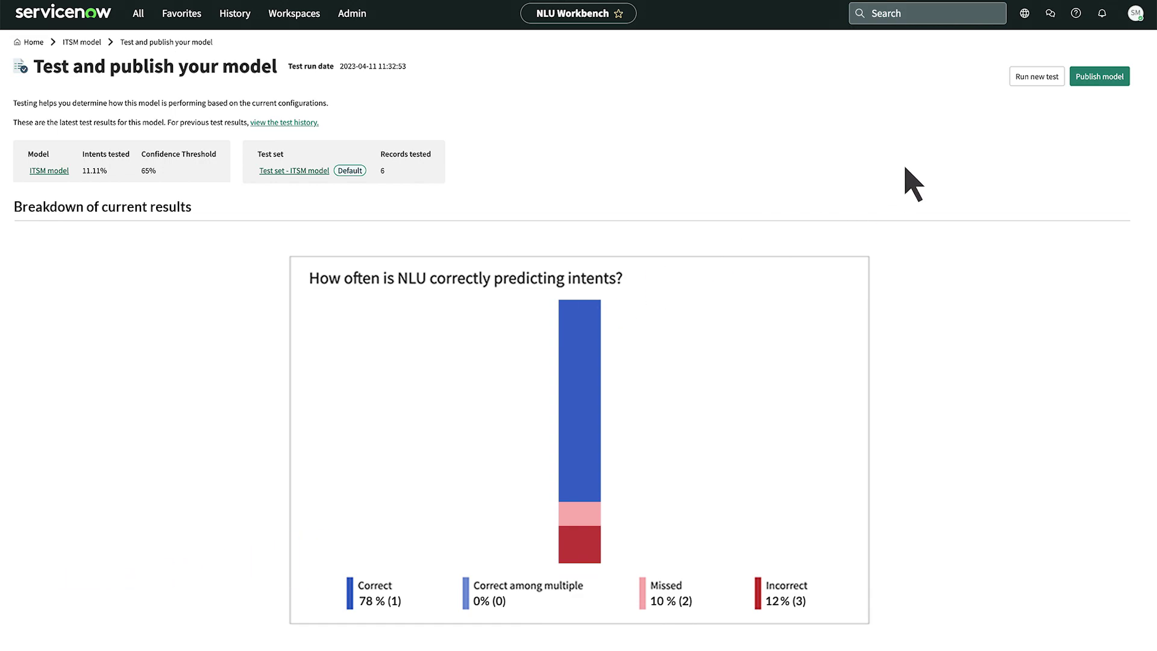
{"action": "left_click", "coordinate": [1101, 78]}
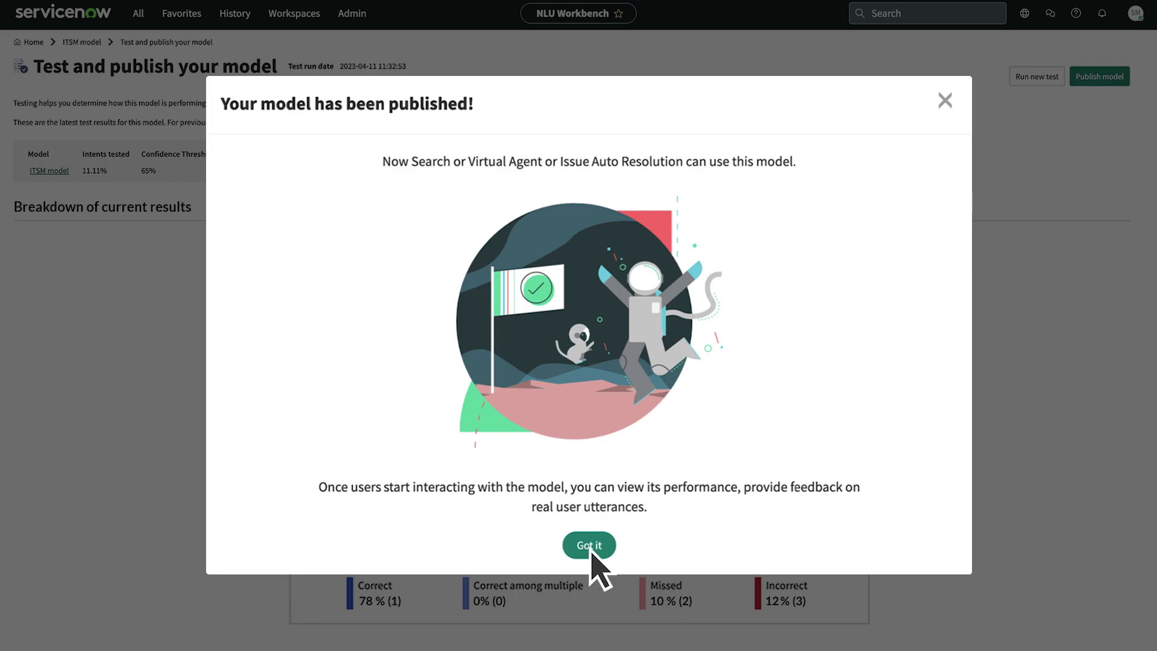
{"action": "left_click", "coordinate": [590, 545]}
Step: Navigate via the All menu to Genius Results and open the People configuration
{"action": "left_click", "coordinate": [139, 13]}
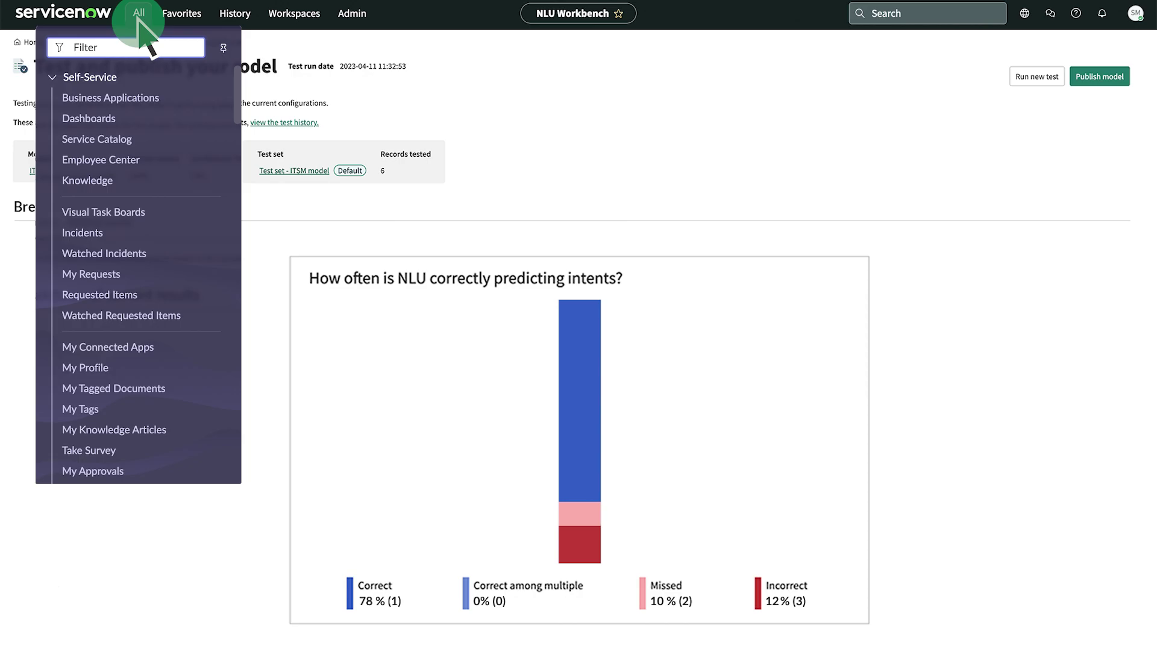
{"action": "type", "text": "genius"}
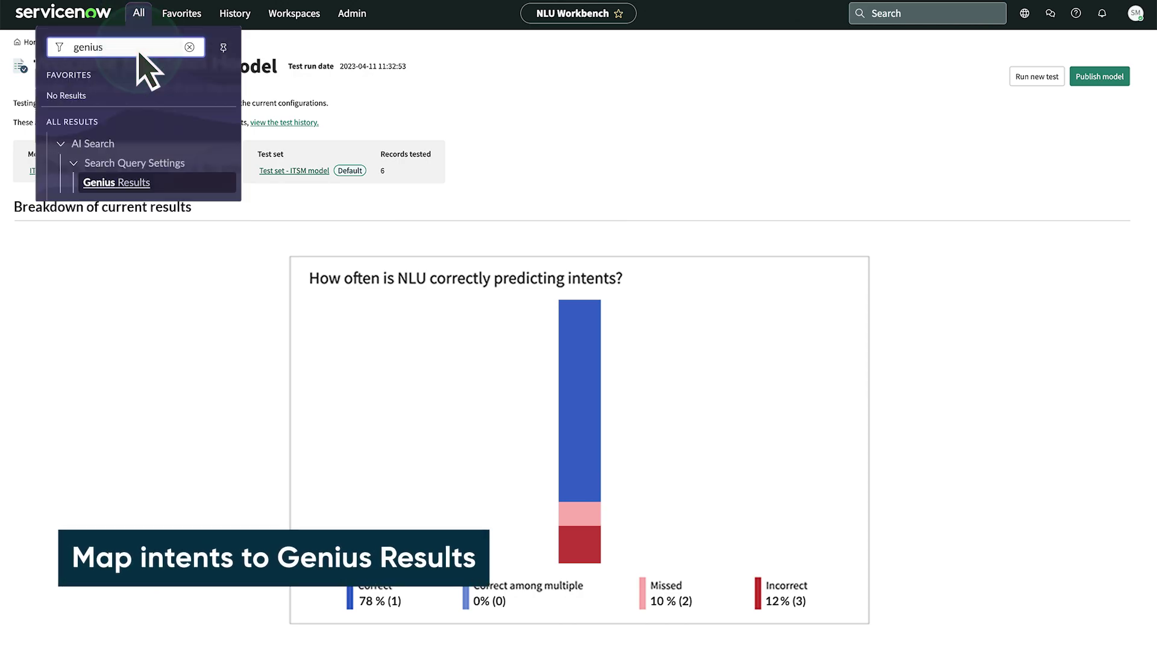
{"action": "left_click", "coordinate": [144, 183]}
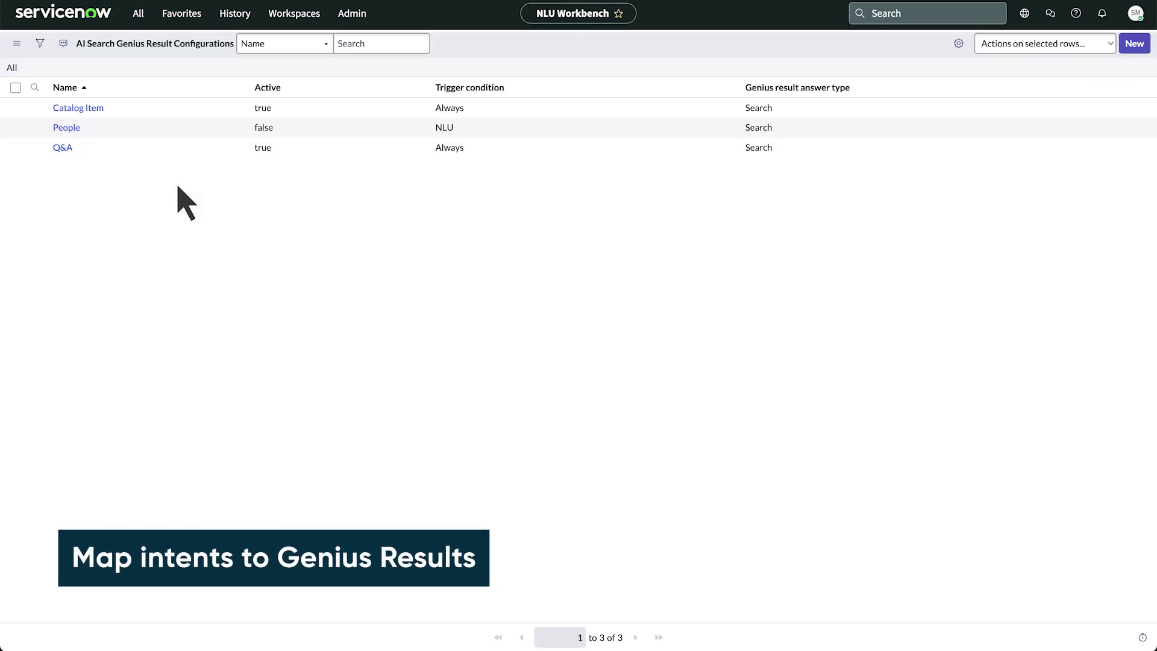
{"action": "left_click", "coordinate": [66, 128]}
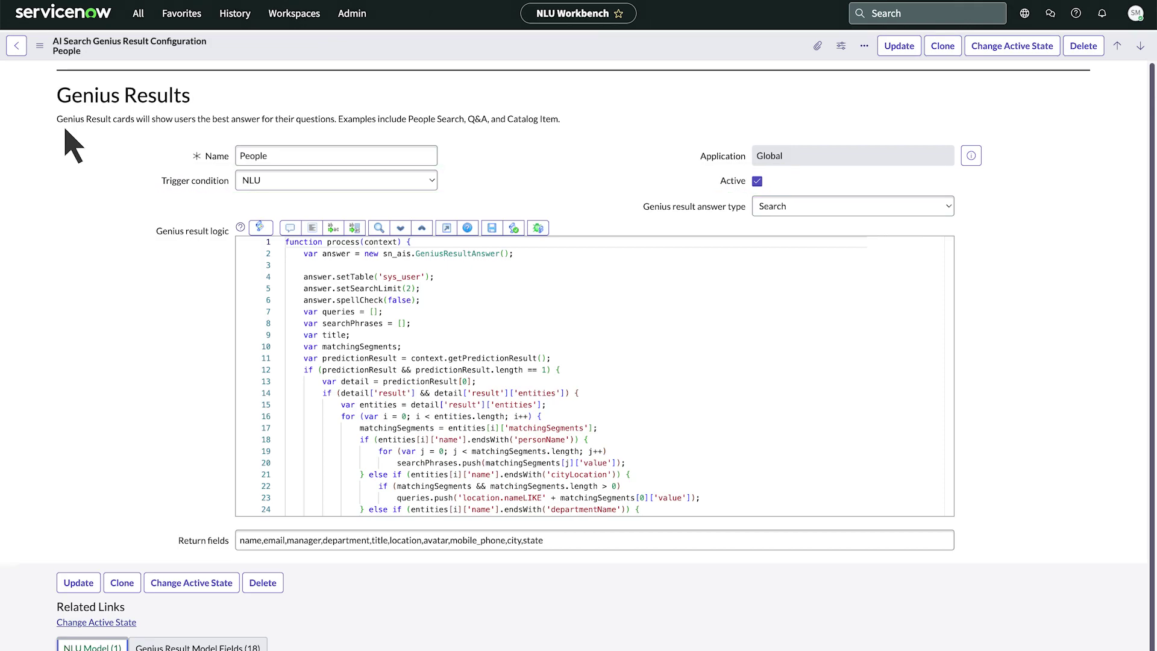
{"action": "scroll", "coordinate": [70, 142], "scroll_direction": "down", "scroll_amount": 1}
{"action": "scroll", "coordinate": [71, 144], "scroll_direction": "down", "scroll_amount": 1}
{"action": "scroll", "coordinate": [73, 146], "scroll_direction": "down", "scroll_amount": 1}
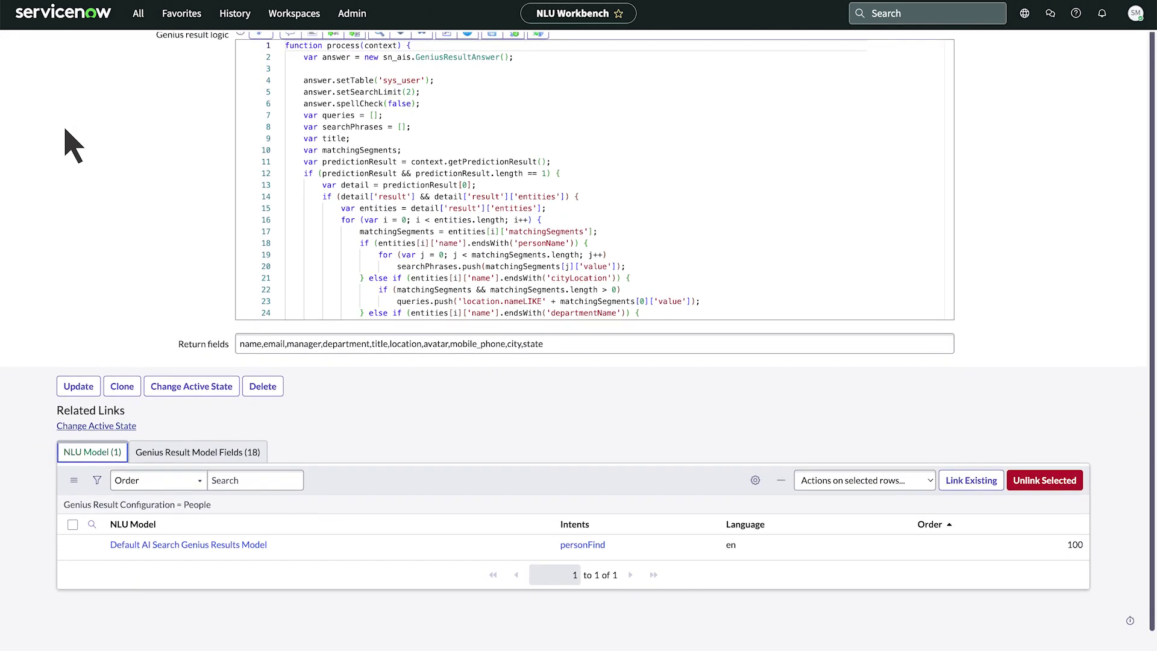
Step: Open the linked Default AI Search Genius Results Model from the NLU Model related list
{"action": "left_click", "coordinate": [203, 545]}
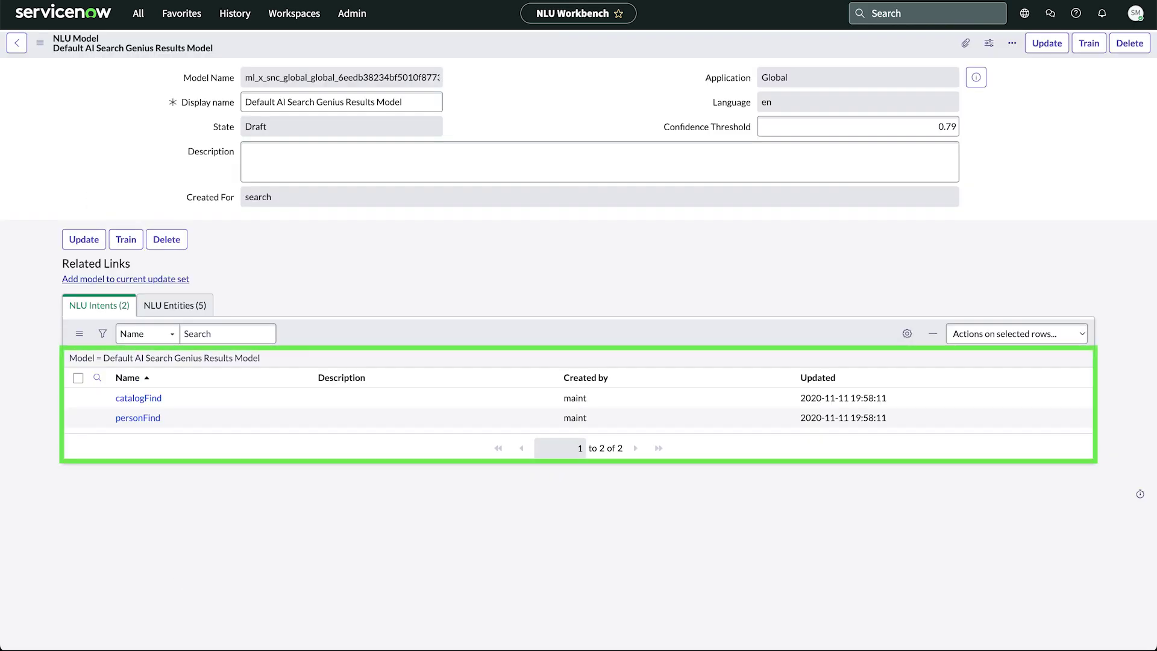